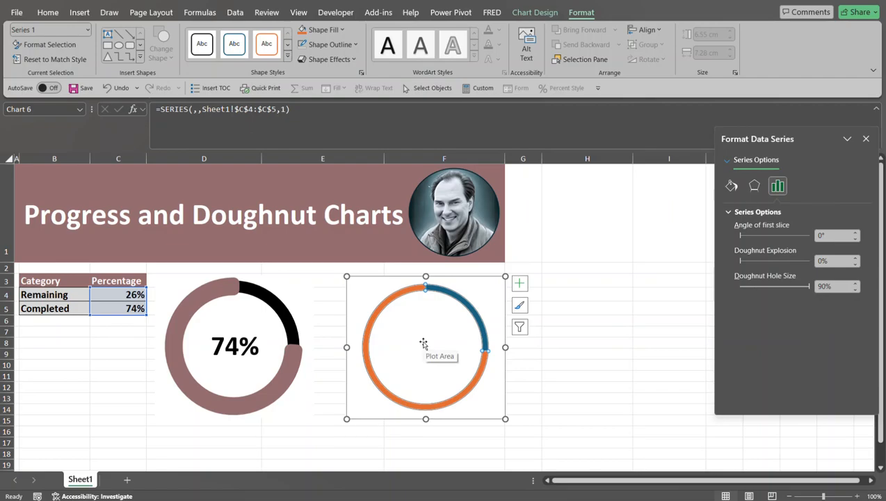
Examine the series options of the finished 74% doughnut chart, including its hole size, for comparison with the unformatted chart.
{"action": "left_click", "coordinate": [589, 265]}
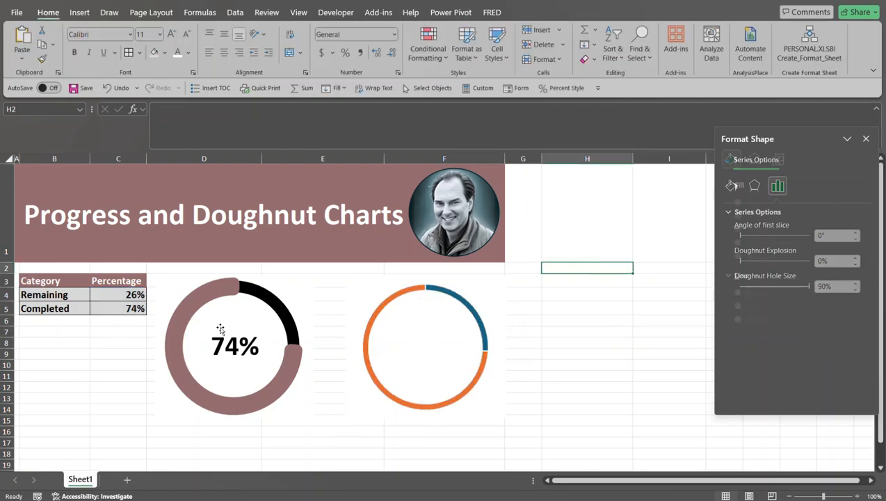
{"action": "left_click", "coordinate": [224, 321]}
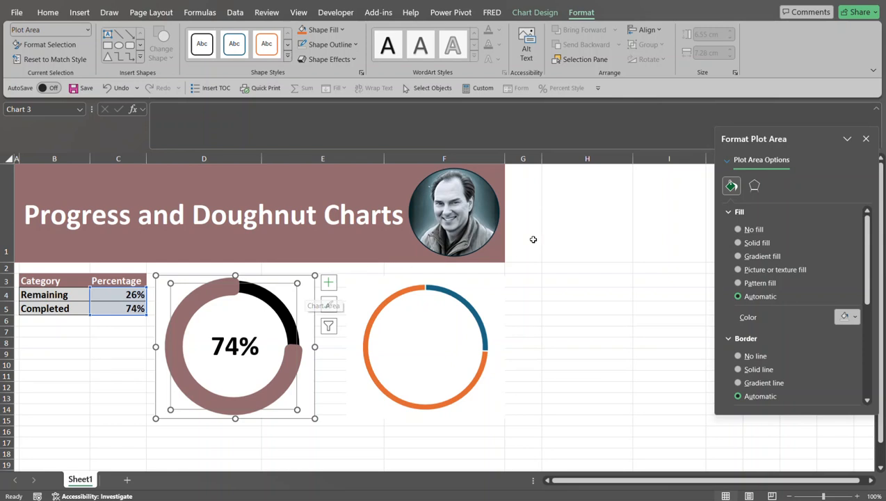
{"action": "left_click", "coordinate": [297, 313]}
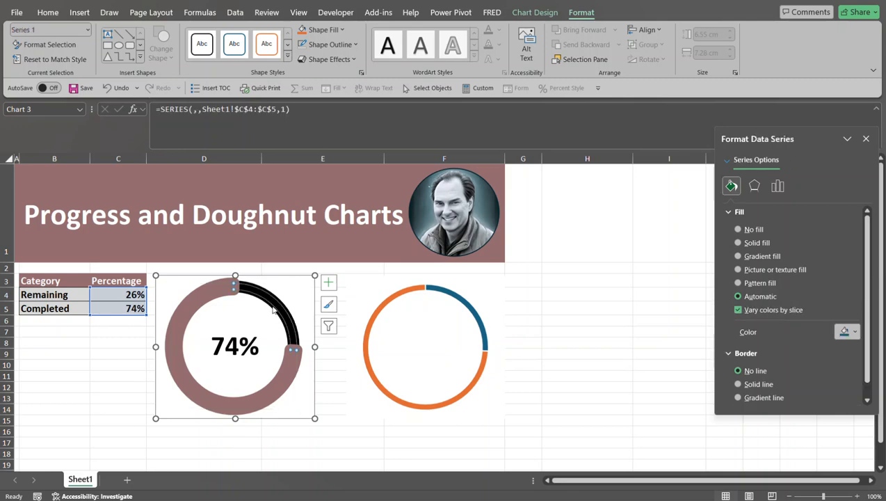
{"action": "left_click", "coordinate": [776, 193]}
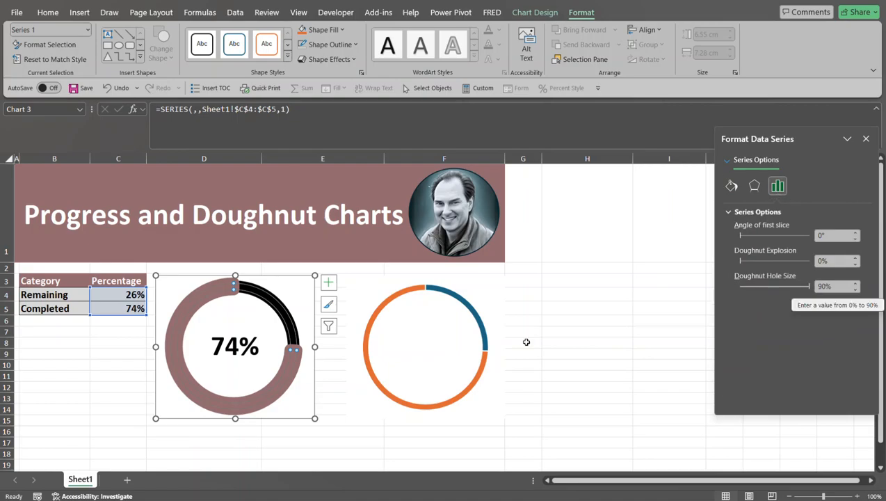
{"action": "left_click", "coordinate": [442, 336]}
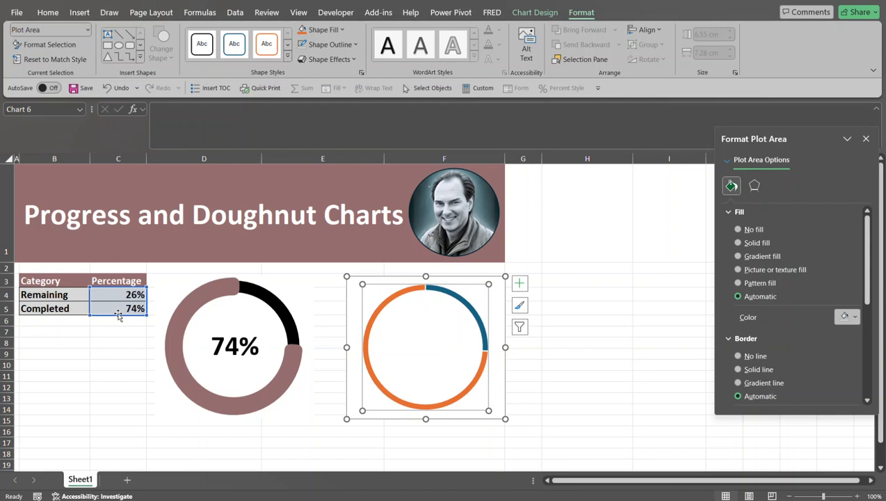
{"action": "left_click", "coordinate": [200, 294]}
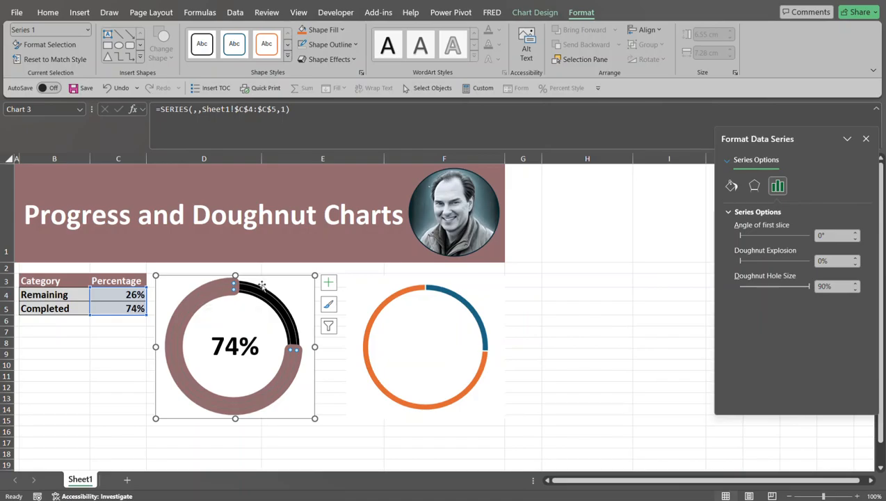
Give the orange Completed slice of the second doughnut chart a solid fill in the recently used dusty rose color.
{"action": "mouse_move", "coordinate": [431, 286]}
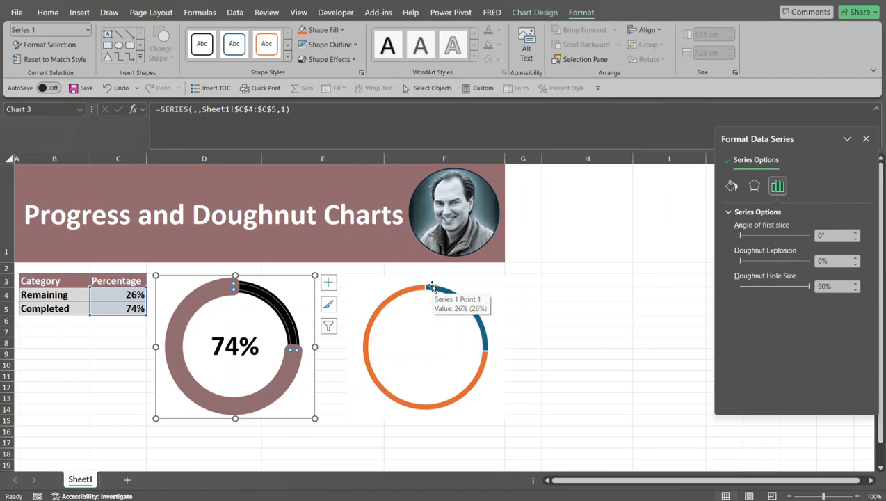
{"action": "left_click", "coordinate": [432, 287]}
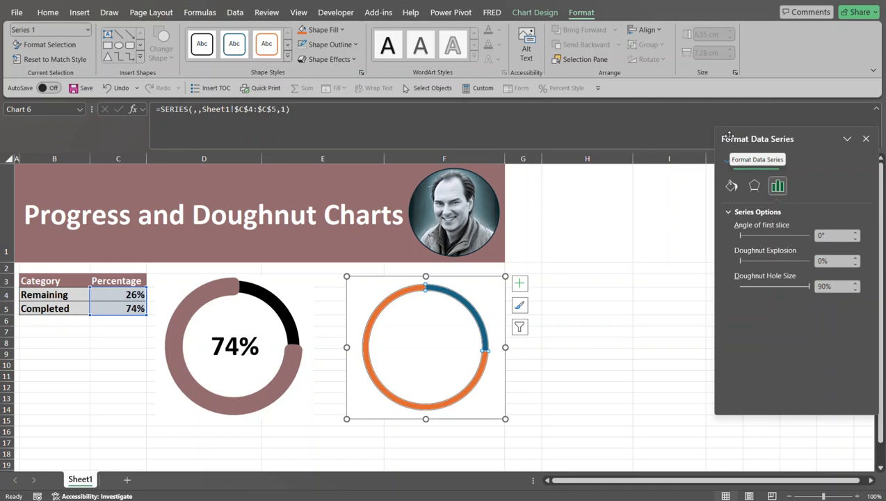
{"action": "left_click", "coordinate": [393, 297]}
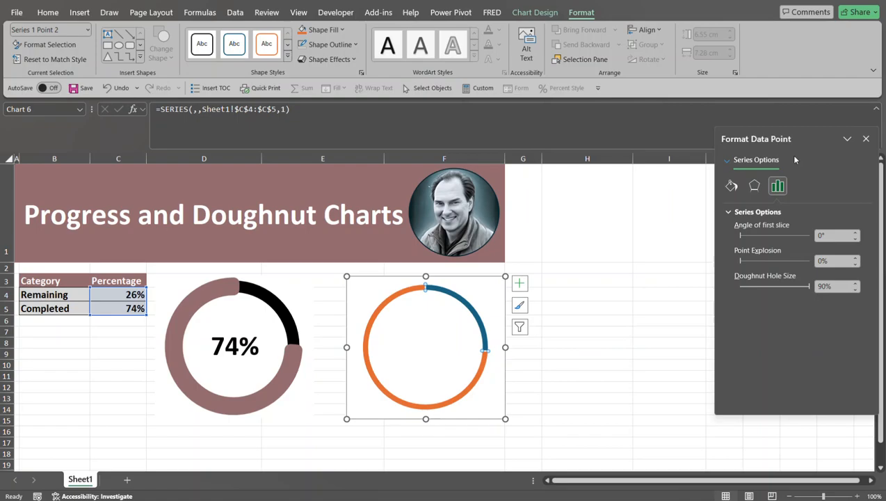
{"action": "left_click", "coordinate": [732, 185]}
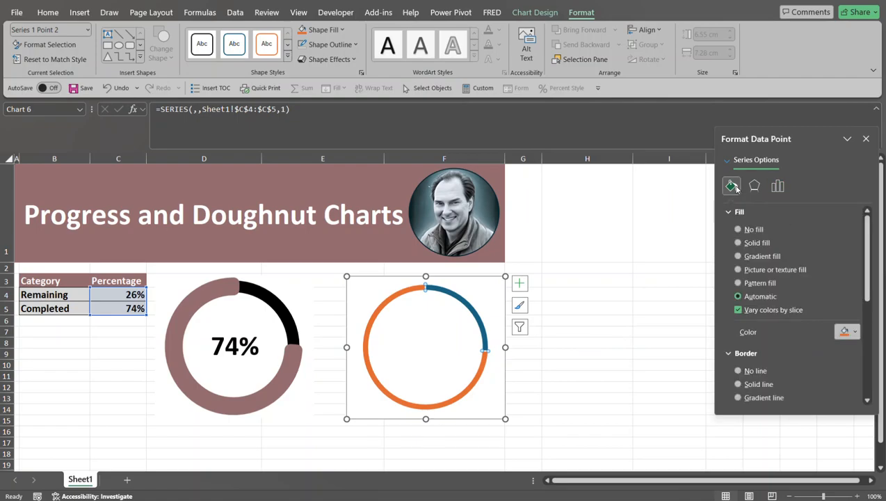
{"action": "left_click", "coordinate": [738, 243]}
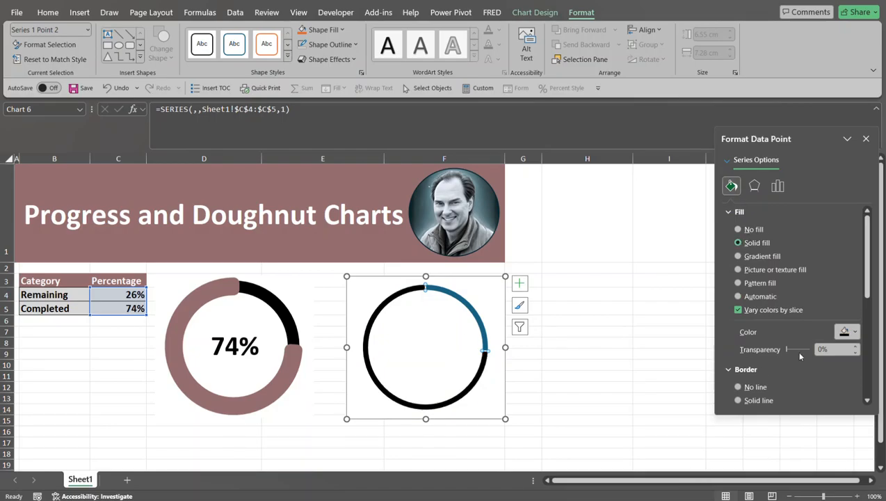
{"action": "left_click", "coordinate": [855, 332]}
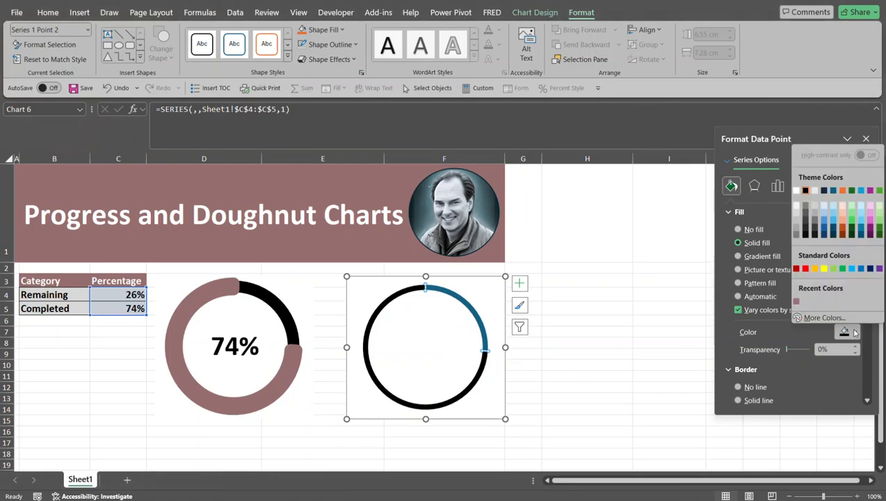
{"action": "left_click", "coordinate": [796, 301]}
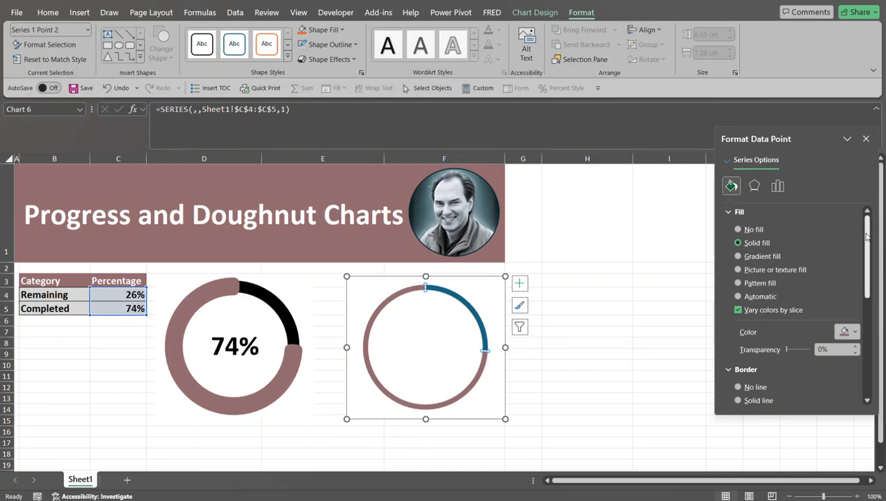
Add a solid border to the Completed slice in the same dusty rose color, with a width of 15 pt.
{"action": "scroll", "coordinate": [866, 236], "scroll_direction": "down", "scroll_amount": 4}
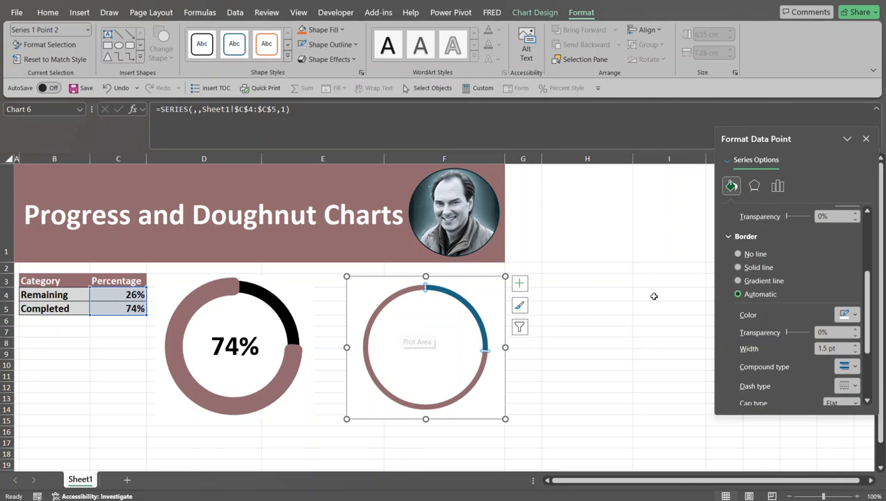
{"action": "left_click", "coordinate": [738, 268]}
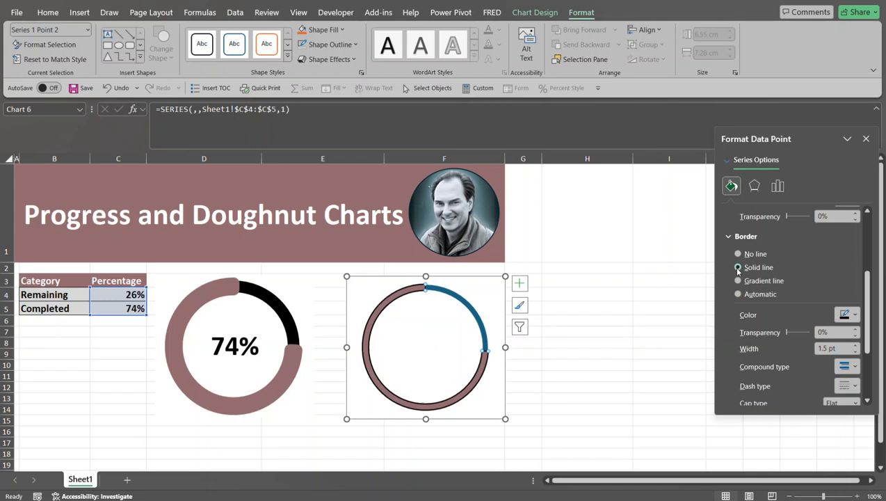
{"action": "left_click", "coordinate": [855, 314]}
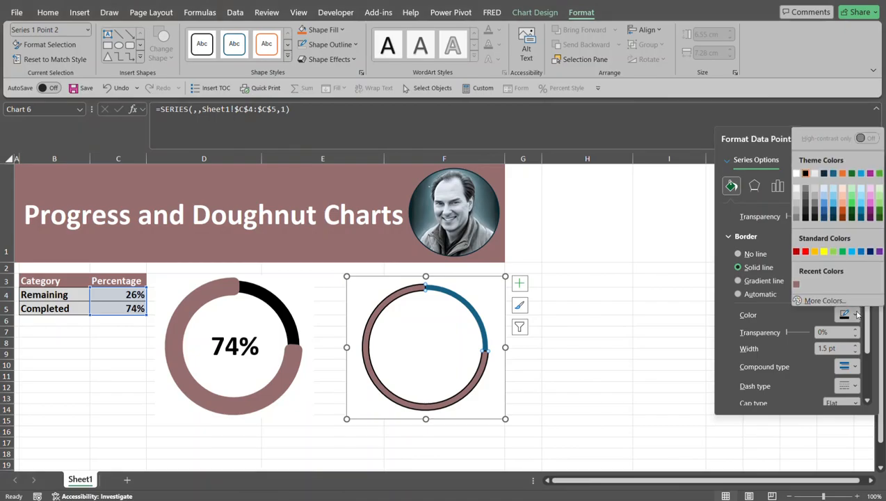
{"action": "left_click", "coordinate": [796, 286]}
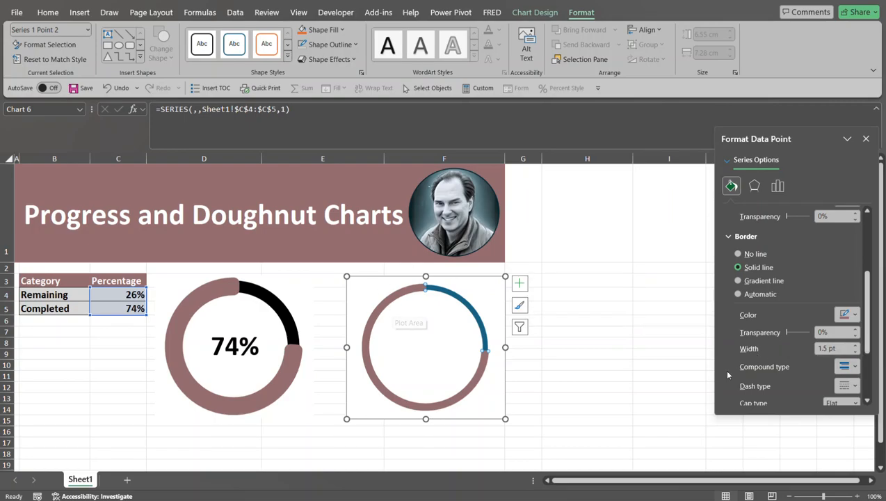
{"action": "left_click", "coordinate": [838, 347]}
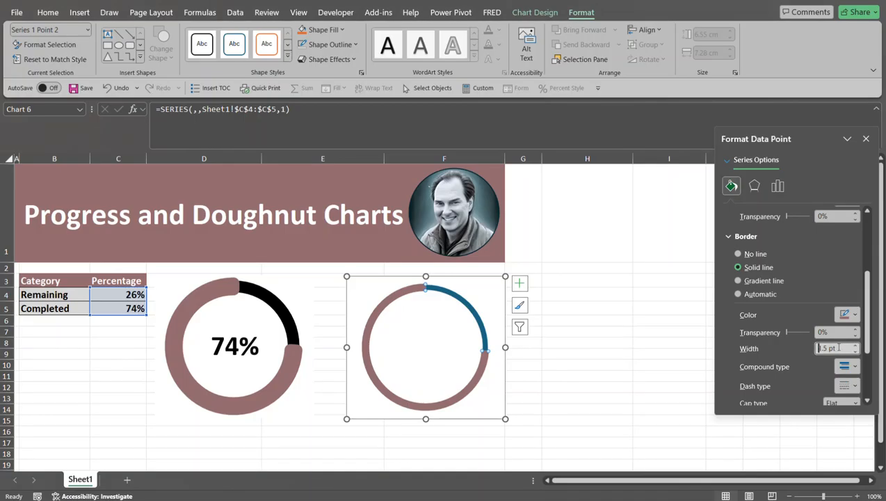
{"action": "left_click_drag", "start_coordinate": [839, 347], "coordinate": [801, 352]}
{"action": "type", "text": "15"}
{"action": "key", "text": "Tab"}
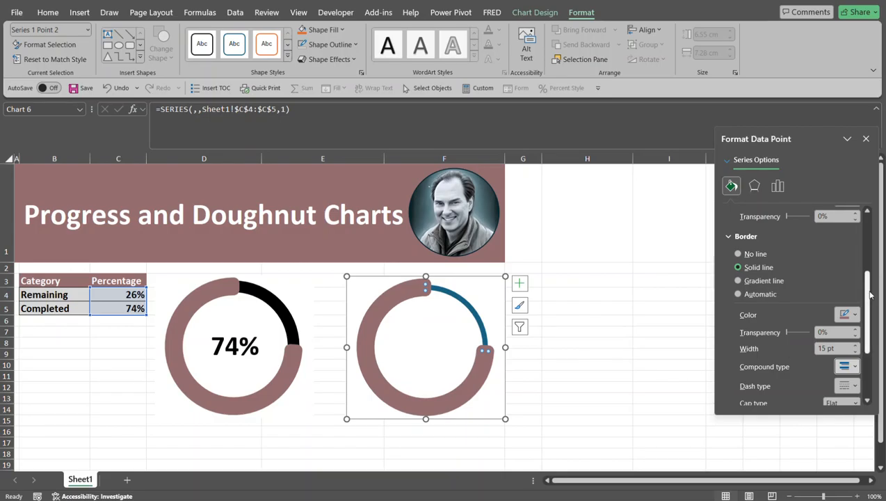
Set the cap type of the Completed slice's border to Round.
{"action": "left_click_drag", "start_coordinate": [871, 297], "coordinate": [860, 335]}
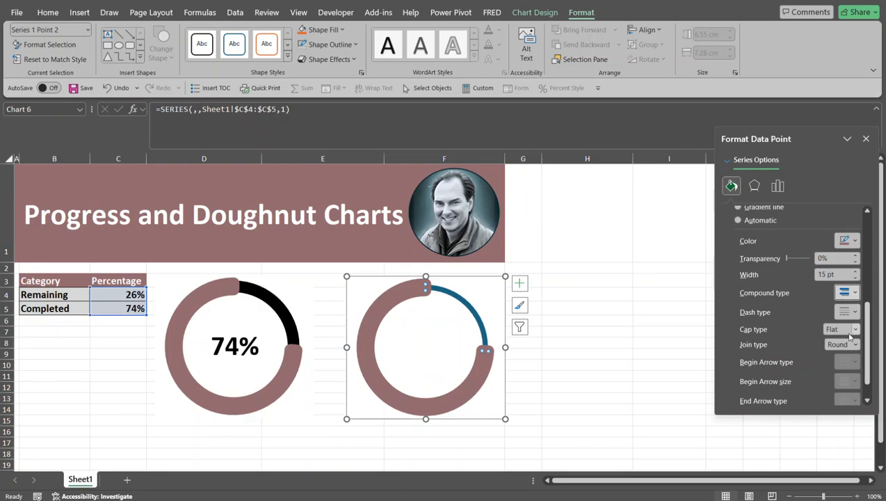
{"action": "left_click", "coordinate": [849, 330]}
{"action": "left_click", "coordinate": [844, 352]}
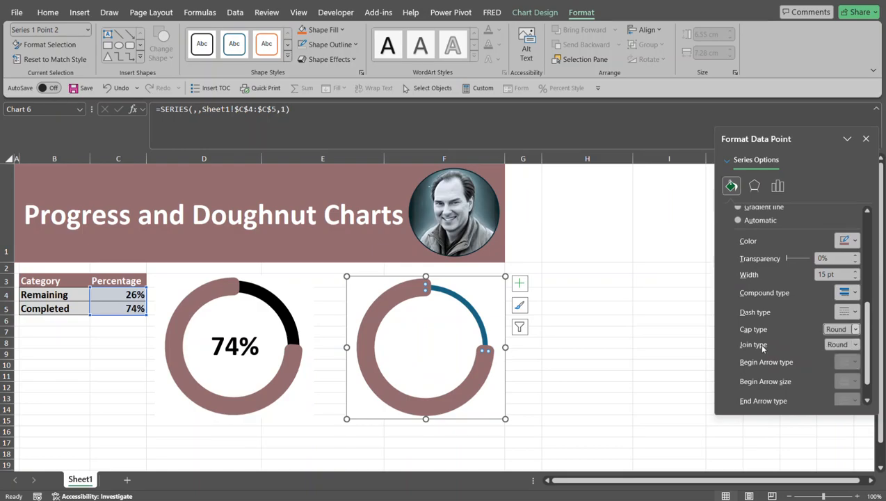
Give the blue Remaining slice of the second doughnut chart a solid black fill.
{"action": "left_click", "coordinate": [460, 299]}
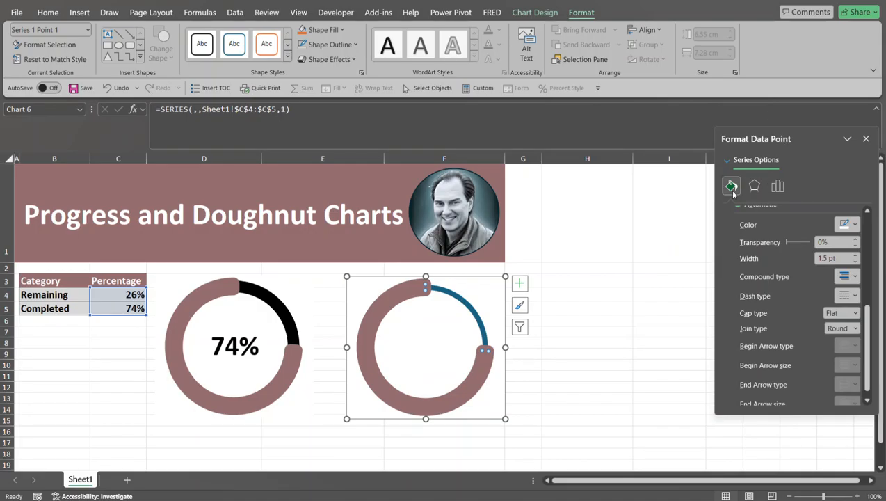
{"action": "left_click_drag", "start_coordinate": [864, 325], "coordinate": [875, 203]}
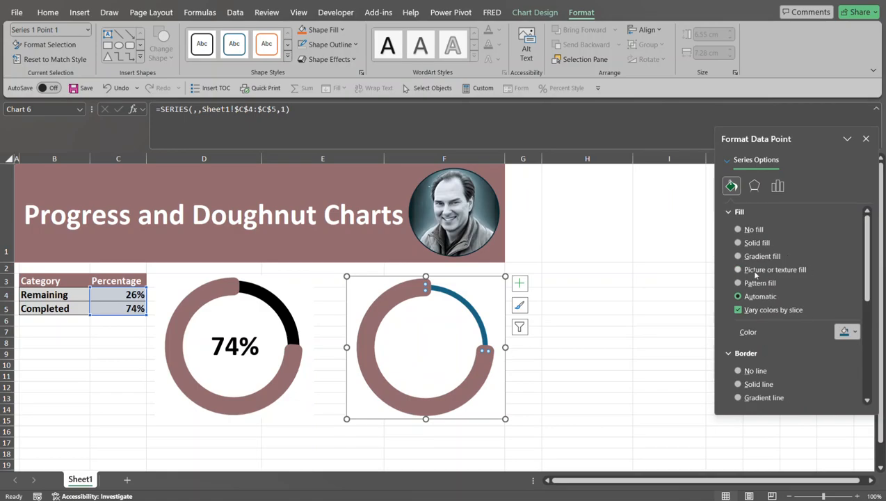
{"action": "left_click", "coordinate": [738, 243]}
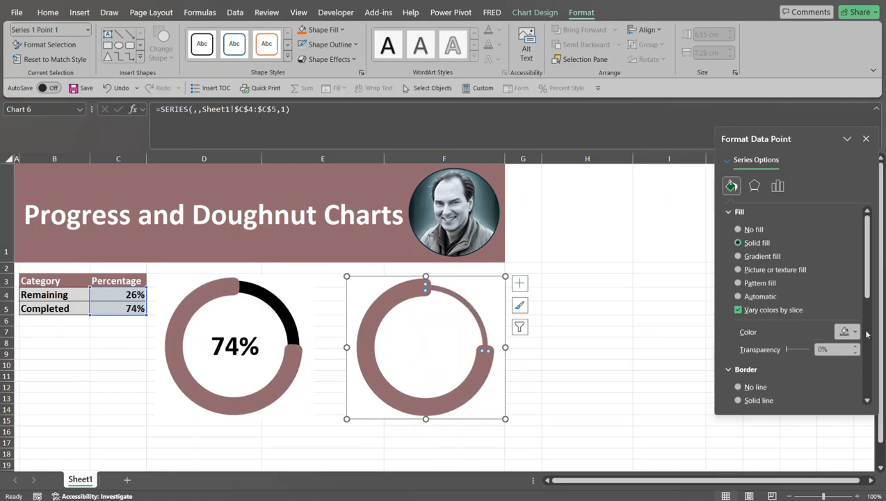
{"action": "left_click", "coordinate": [857, 332]}
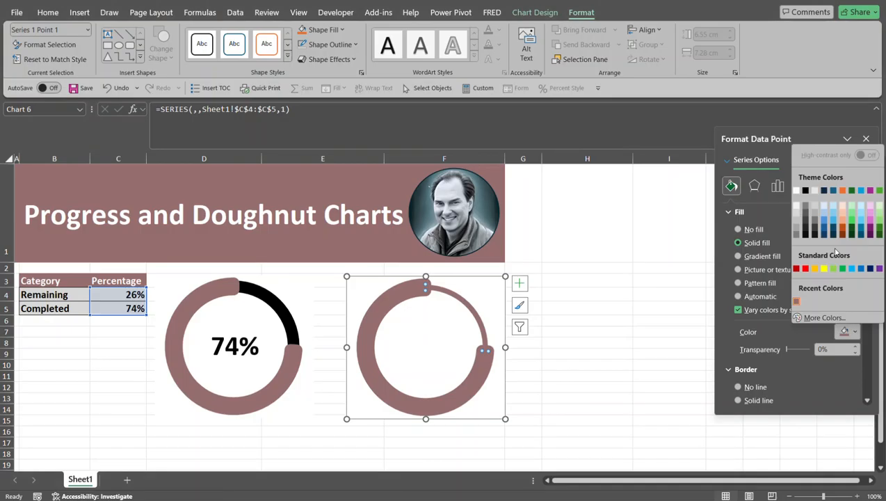
{"action": "left_click", "coordinate": [805, 190]}
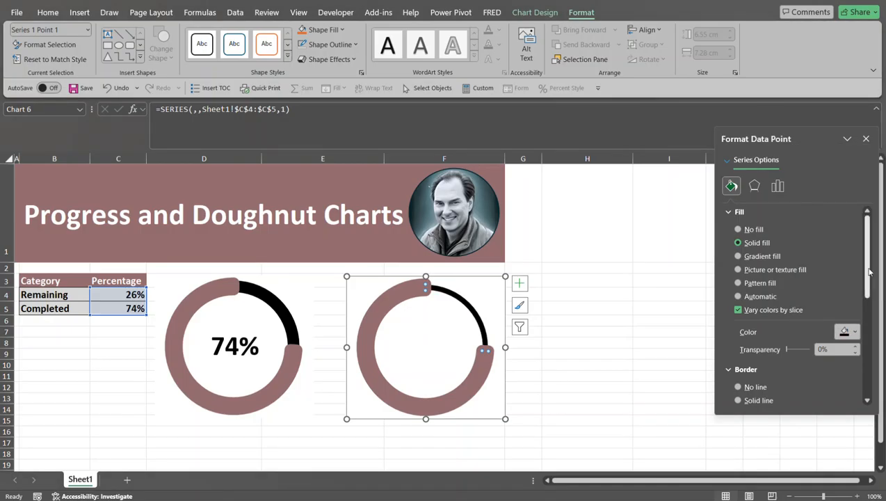
Add a solid black border to the Remaining slice.
{"action": "left_click_drag", "start_coordinate": [868, 271], "coordinate": [882, 335]}
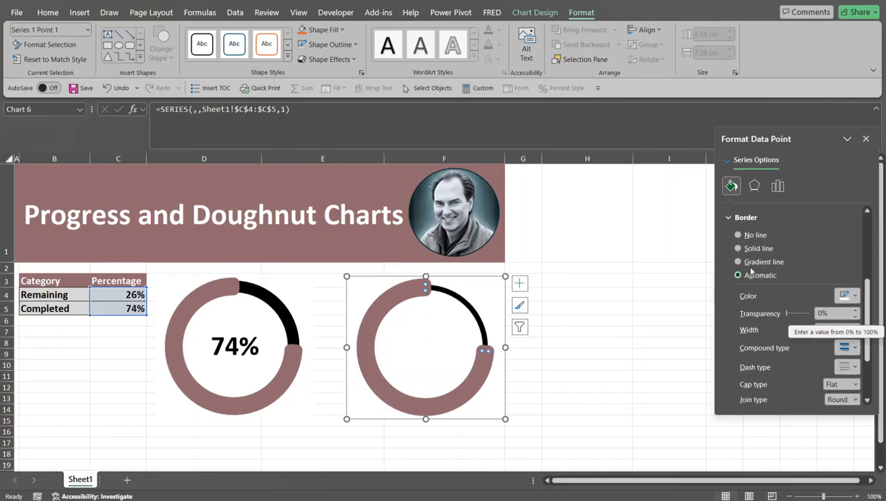
{"action": "left_click", "coordinate": [737, 249]}
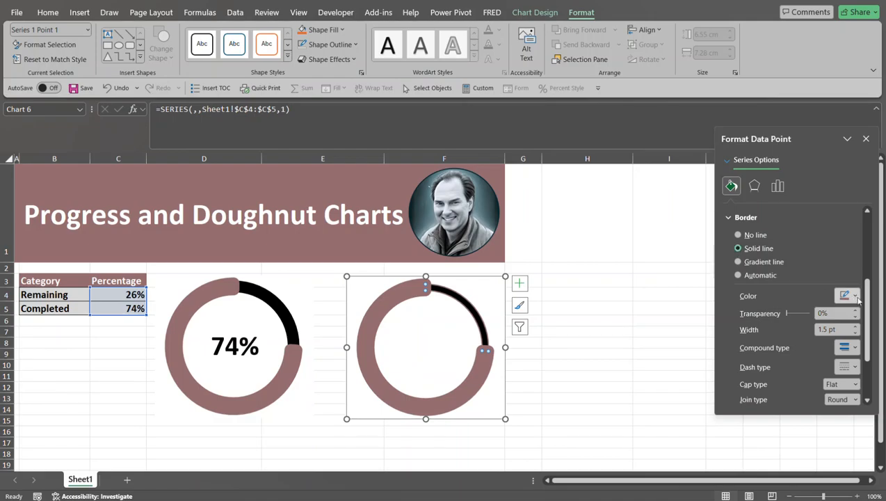
{"action": "left_click", "coordinate": [856, 297]}
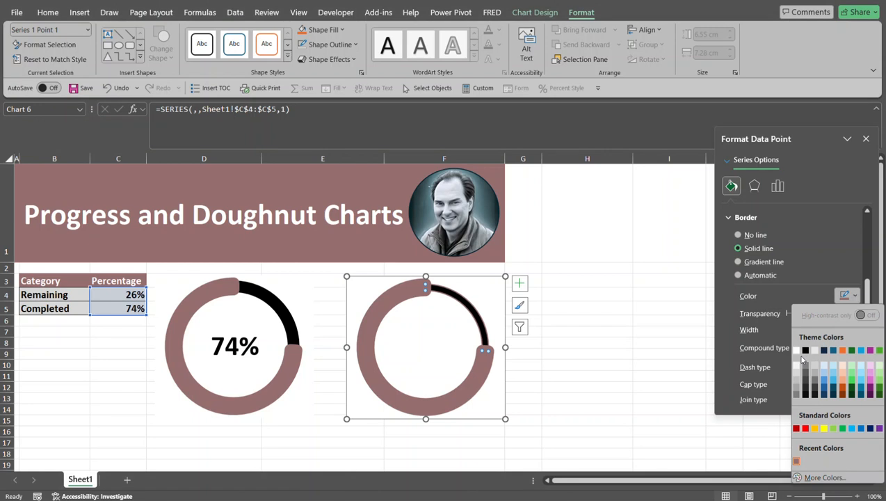
{"action": "left_click", "coordinate": [803, 350]}
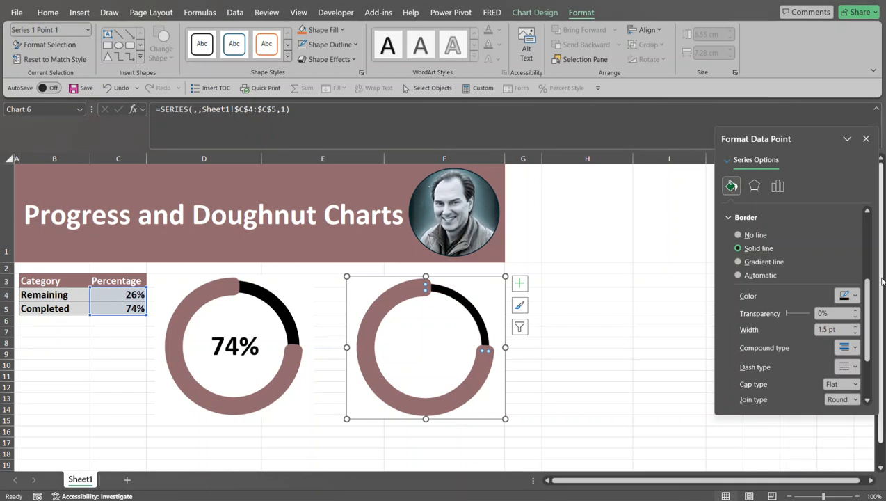
Set the Remaining slice's border to a Round cap type and a width of 7 pt, and deselect the chart.
{"action": "left_click_drag", "start_coordinate": [868, 309], "coordinate": [874, 343]}
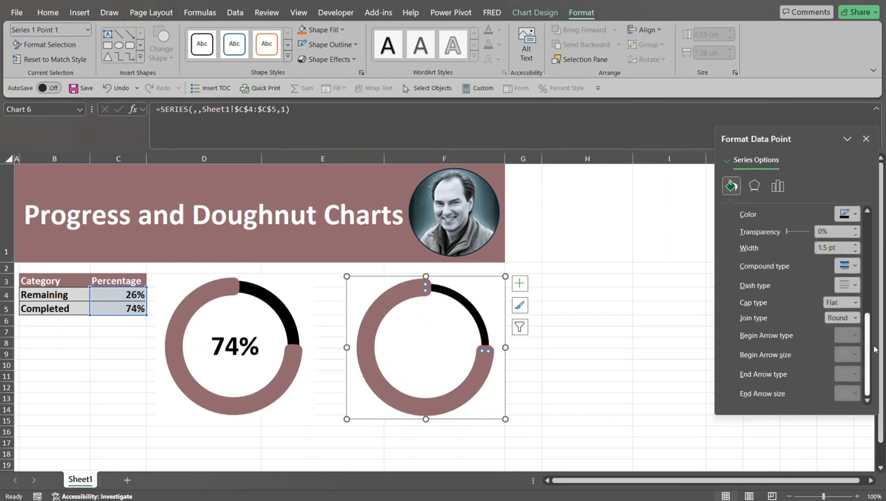
{"action": "left_click", "coordinate": [852, 302]}
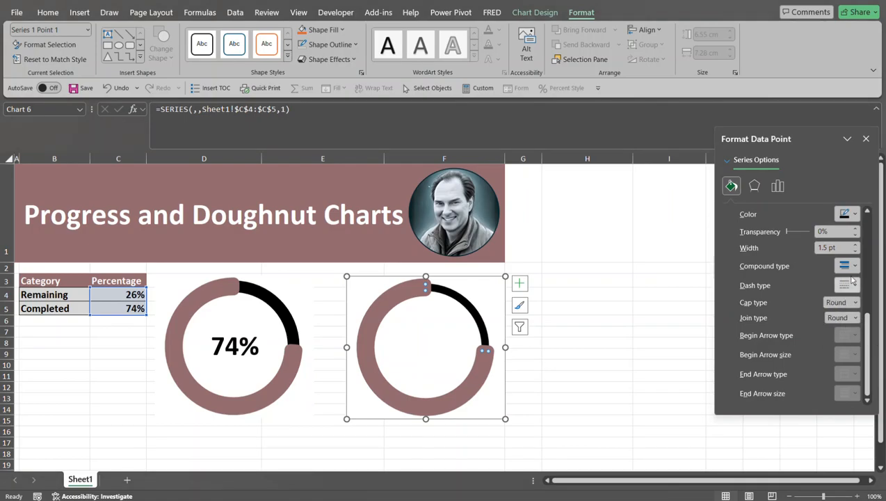
{"action": "left_click", "coordinate": [839, 247]}
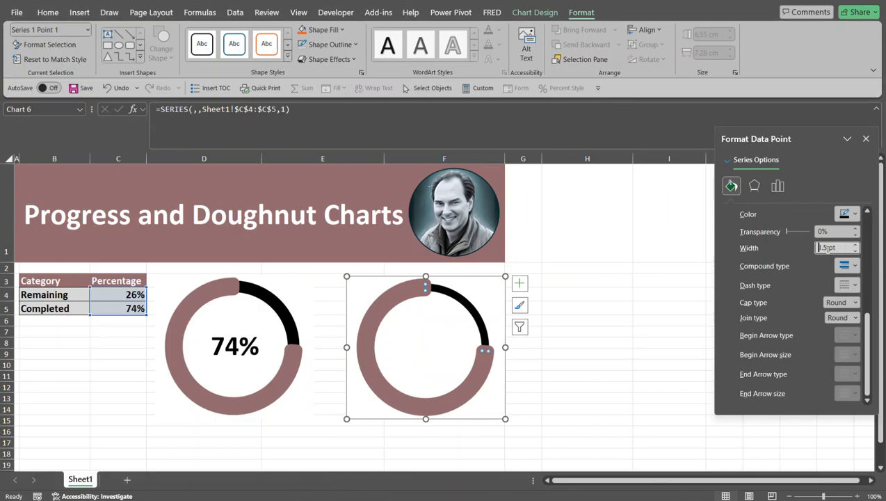
{"action": "key", "text": "Home"}
{"action": "left_click_drag", "start_coordinate": [841, 248], "coordinate": [816, 252]}
{"action": "type", "text": "7"}
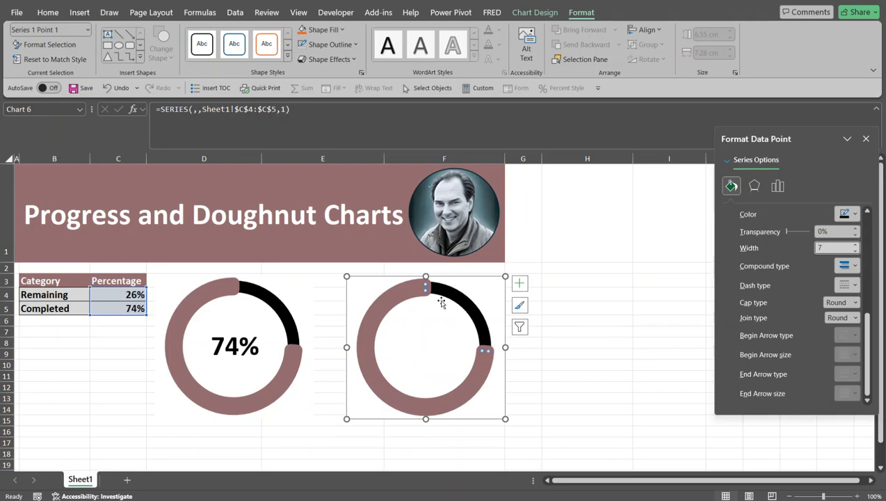
{"action": "left_click", "coordinate": [610, 265]}
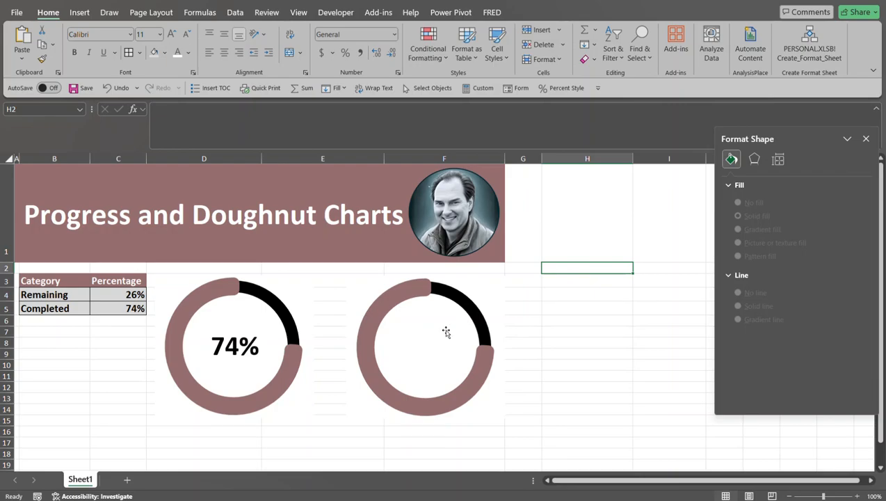
Draw a text box in the middle of the second doughnut chart's ring, as part of the chart.
{"action": "mouse_move", "coordinate": [431, 284]}
{"action": "left_click", "coordinate": [494, 284]}
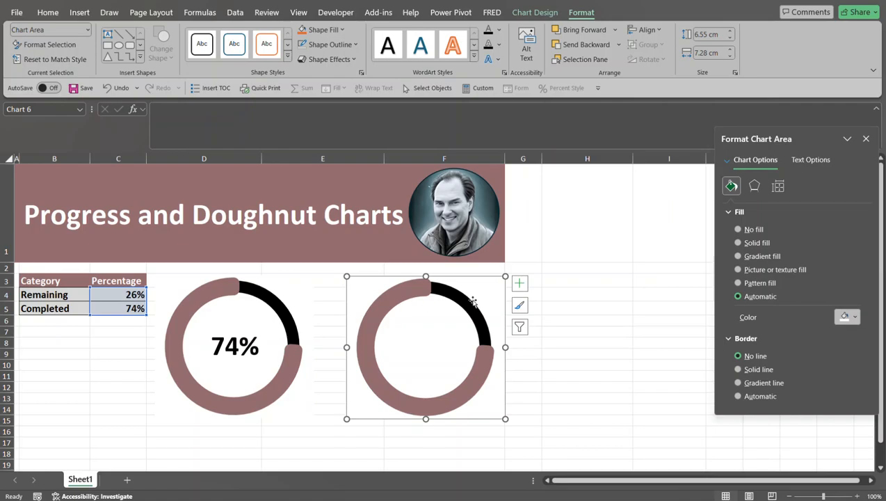
{"action": "mouse_move", "coordinate": [473, 301]}
{"action": "left_click", "coordinate": [80, 12]}
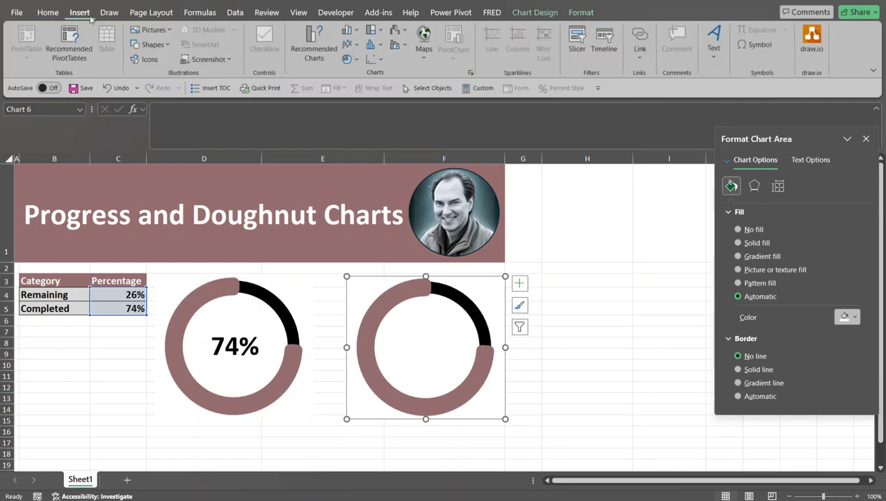
{"action": "left_click", "coordinate": [713, 61]}
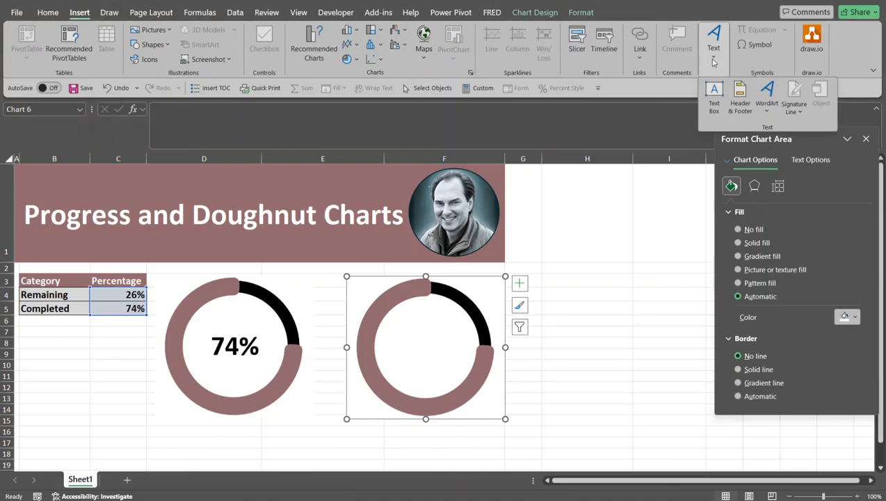
{"action": "left_click", "coordinate": [713, 96]}
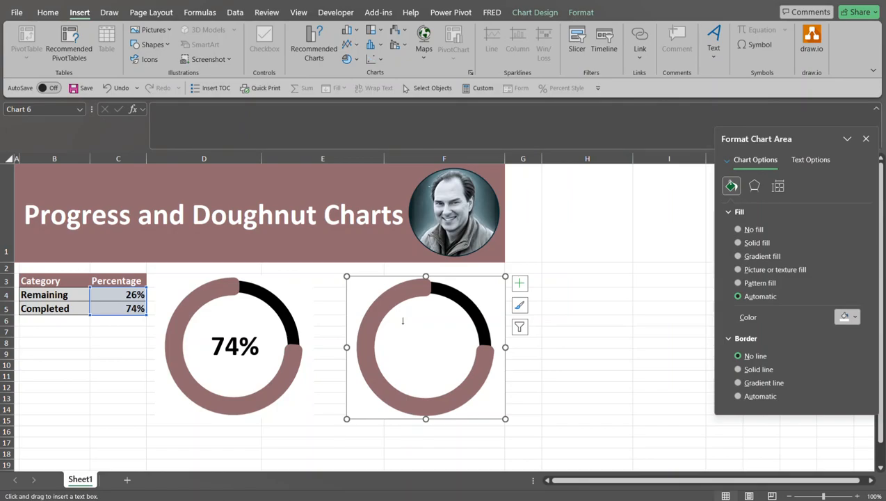
{"action": "left_click_drag", "start_coordinate": [393, 330], "coordinate": [464, 365]}
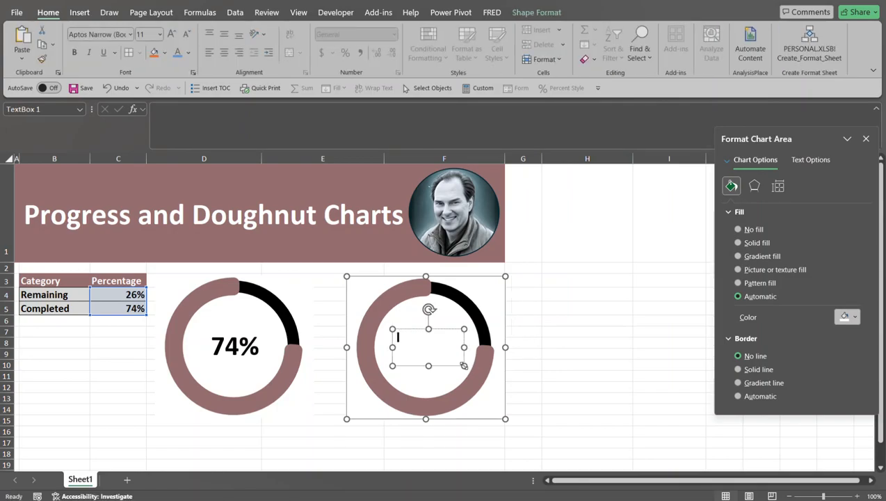
Link the new text box to the Completed percentage in cell C5 with the formula =Sheet1!$C$5.
{"action": "left_click", "coordinate": [210, 114]}
{"action": "type", "text": "="}
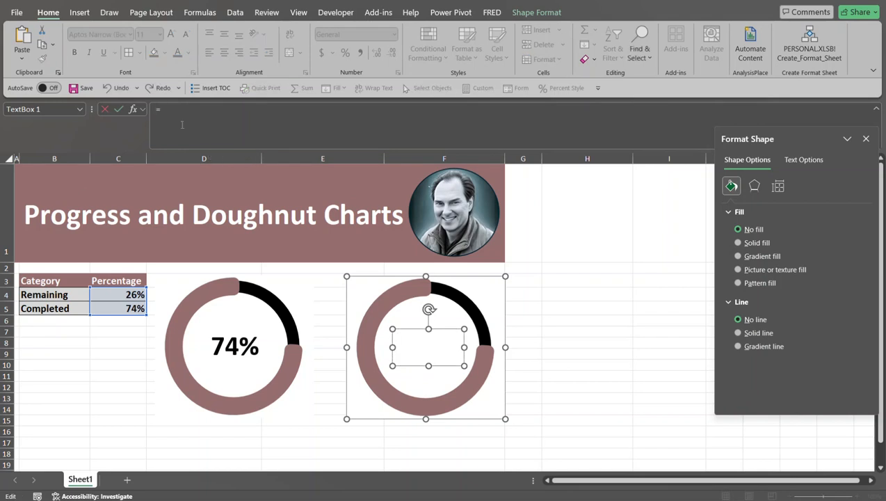
{"action": "left_click", "coordinate": [134, 310]}
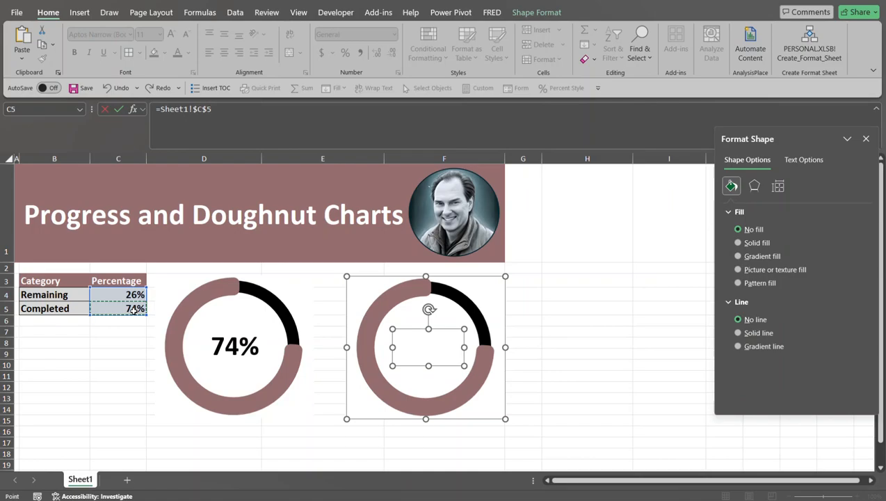
{"action": "key", "text": "Return"}
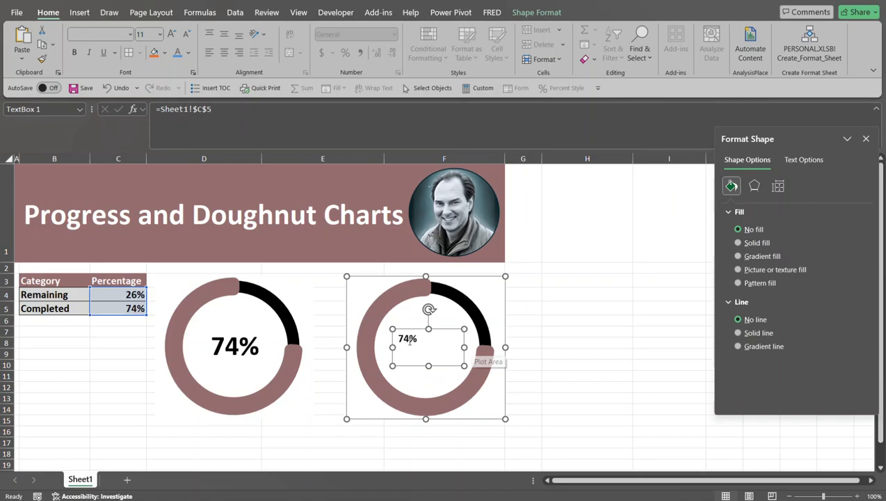
Set the linked percentage text to the Calibri font at size 36.
{"action": "left_click", "coordinate": [98, 36]}
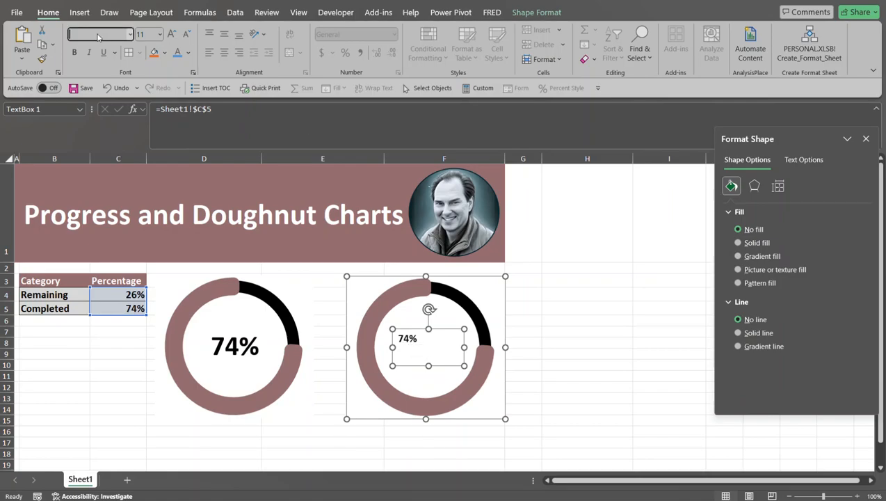
{"action": "type", "text": "Arial Rounded MT"}
{"action": "key", "text": "Tab"}
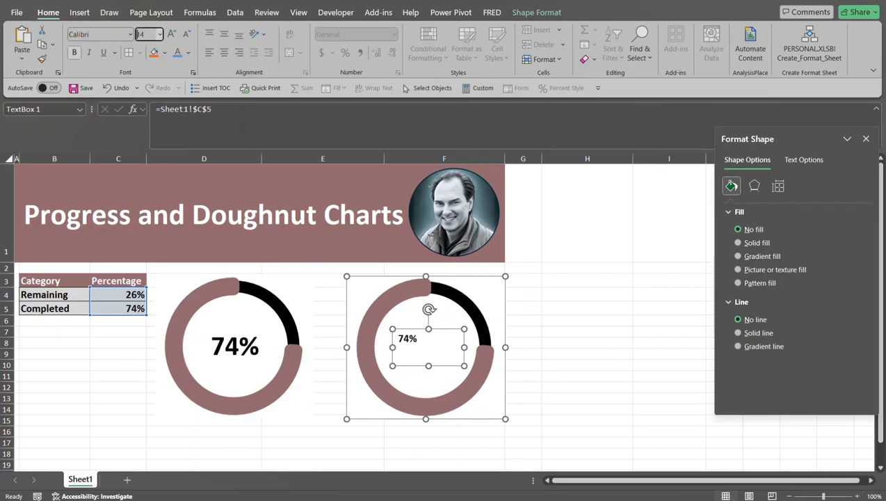
{"action": "left_click", "coordinate": [161, 34]}
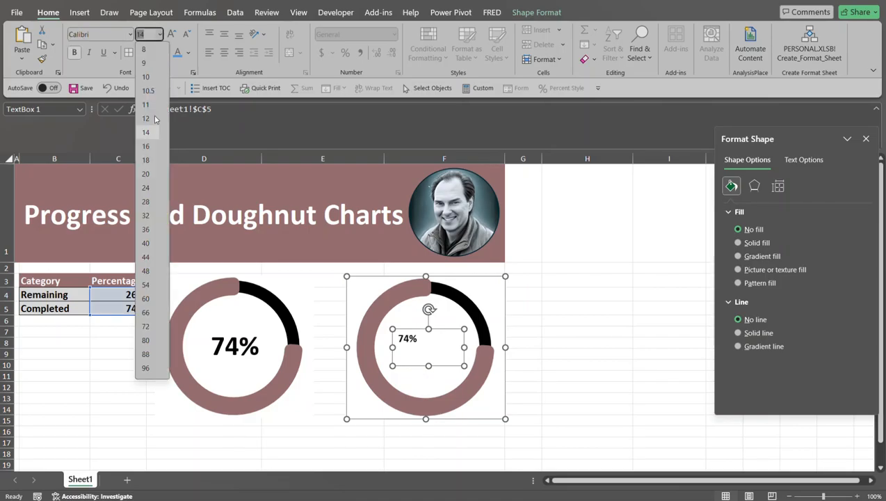
{"action": "left_click", "coordinate": [146, 230]}
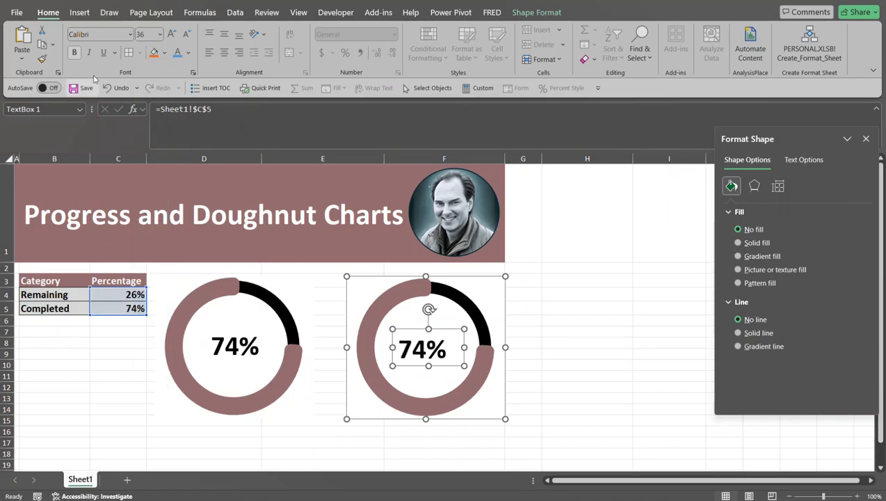
Center the percentage text horizontally in its text box and shift the box slightly up and left to the ring's middle.
{"action": "left_click", "coordinate": [225, 60]}
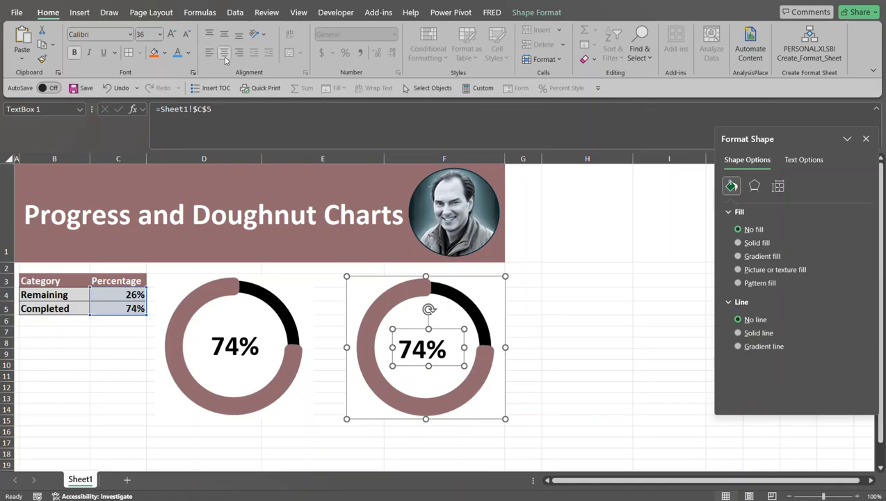
{"action": "left_click", "coordinate": [566, 336]}
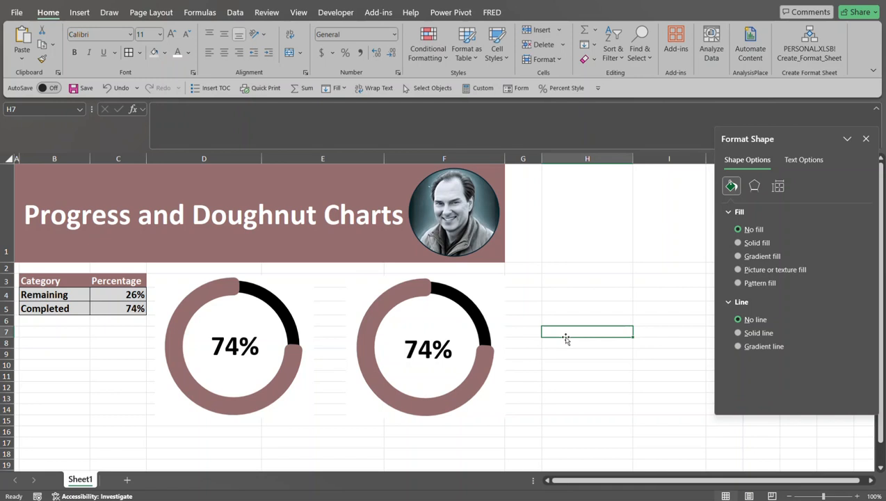
{"action": "left_click", "coordinate": [428, 338]}
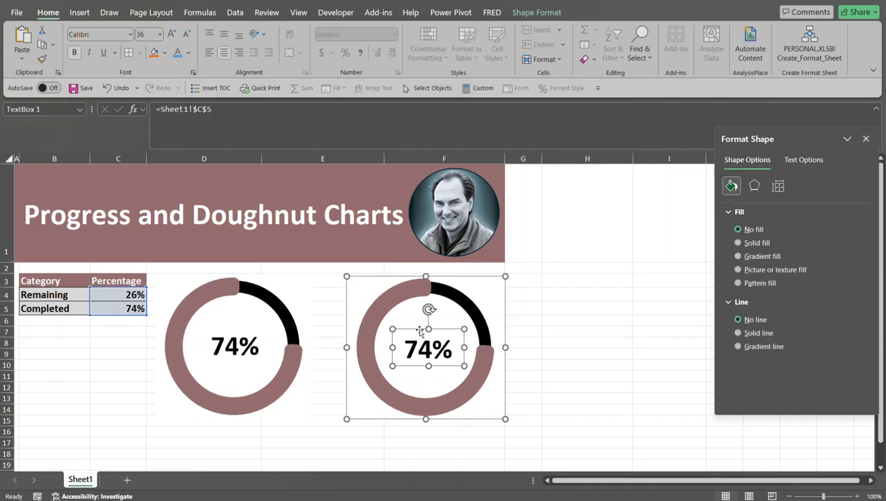
{"action": "key", "text": "Escape"}
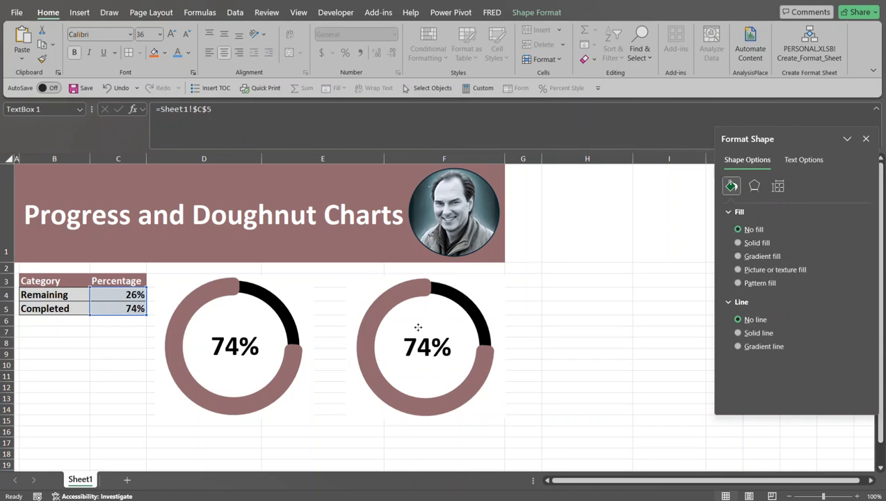